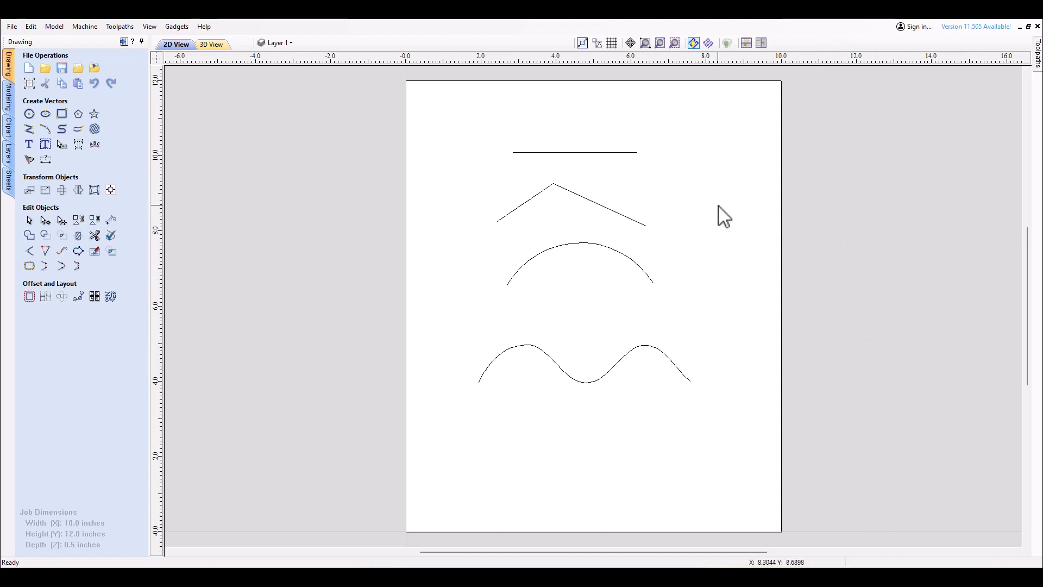
- Select the straight line, the angled polyline, the arc and the wavy curve in turn to examine these open vectors
left_click(606, 154)
left_click_drag(655, 132, 631, 193)
left_click(629, 212)
left_click(615, 214)
left_click(619, 214)
left_click(619, 215)
left_click(618, 214)
left_click(654, 225)
left_click(590, 244)
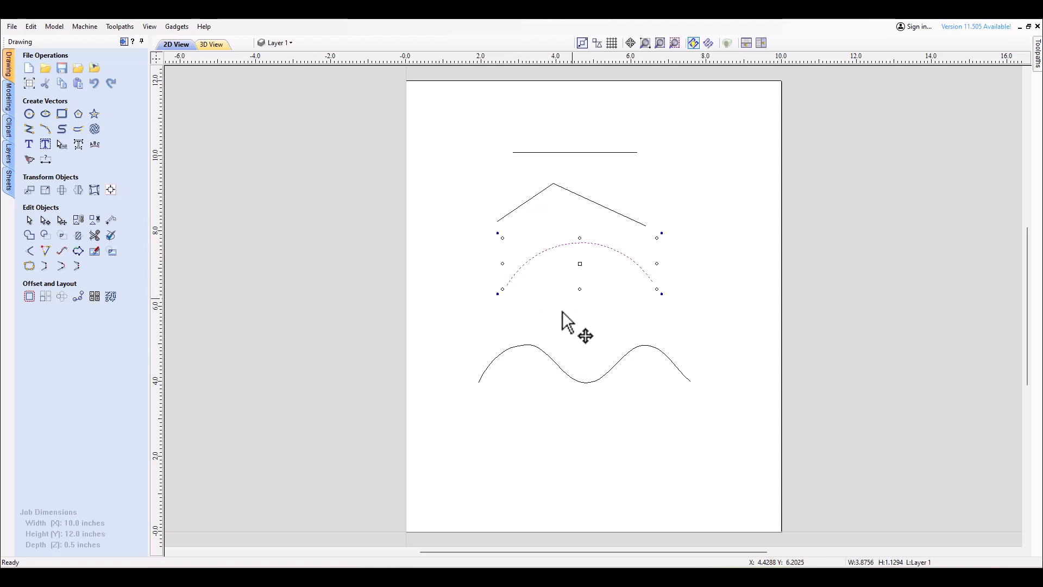
left_click(560, 372)
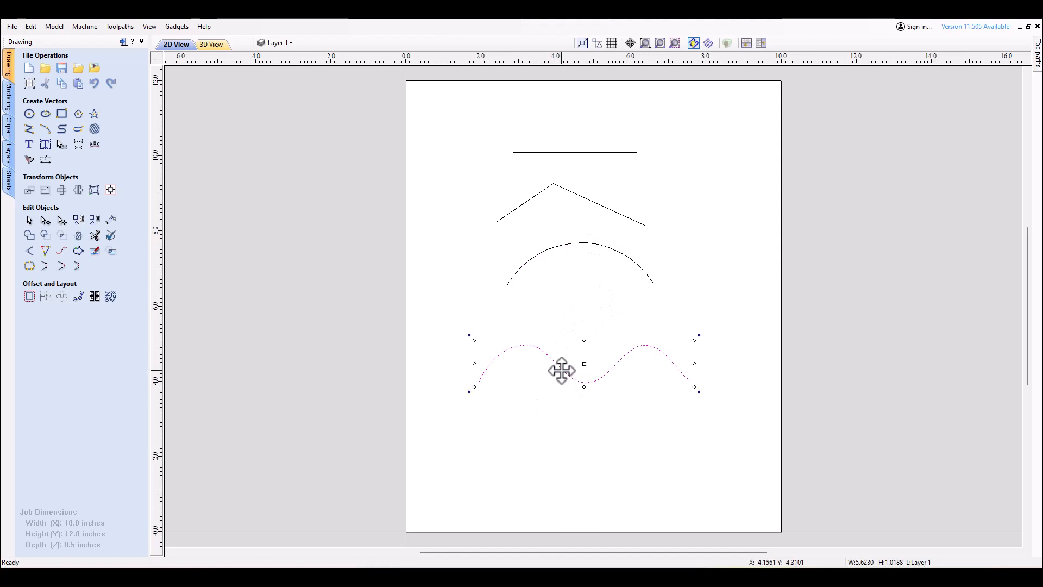
left_click(535, 418)
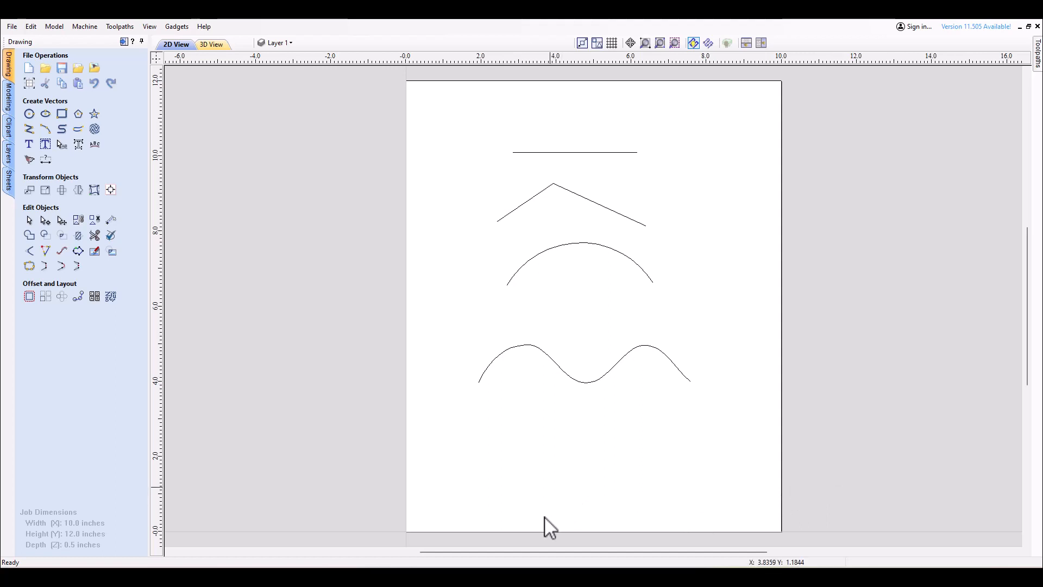
- Open the straight line for node editing and examine its start node, direction arrow and end node up close
left_click(581, 153)
double_click(581, 154)
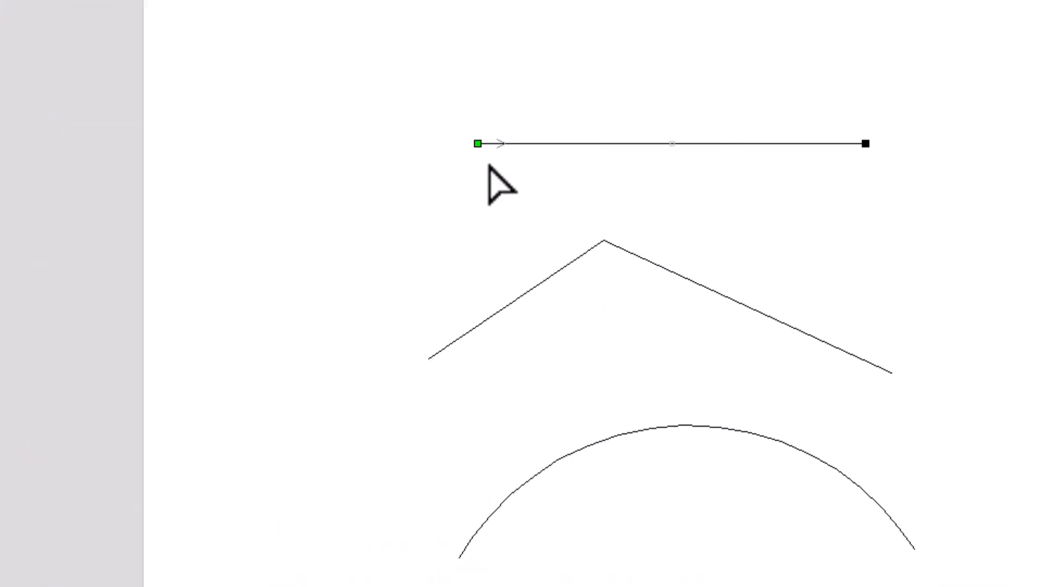
scroll(489, 166, "up", 1)
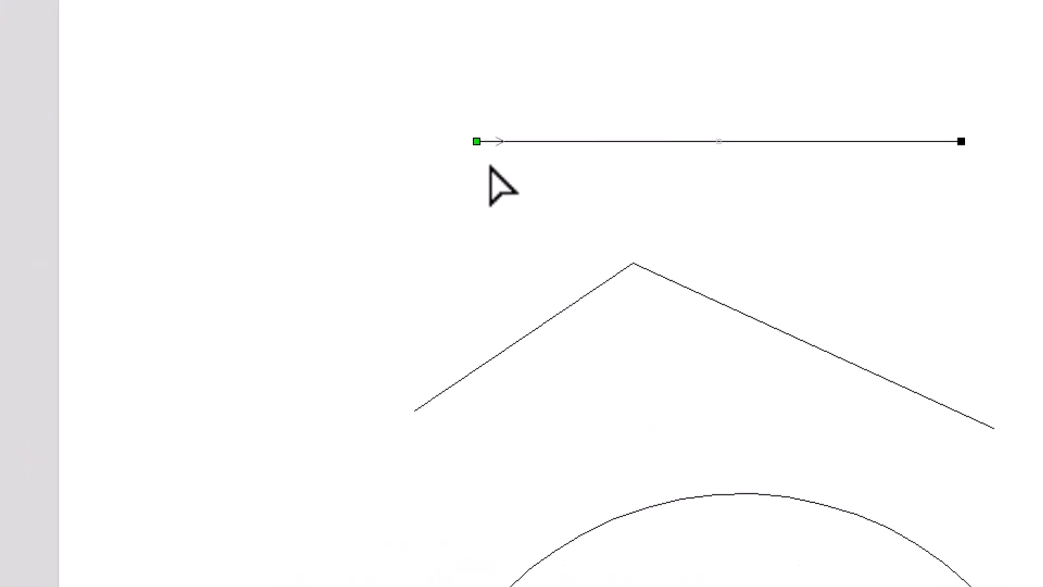
scroll(484, 158, "up", 6)
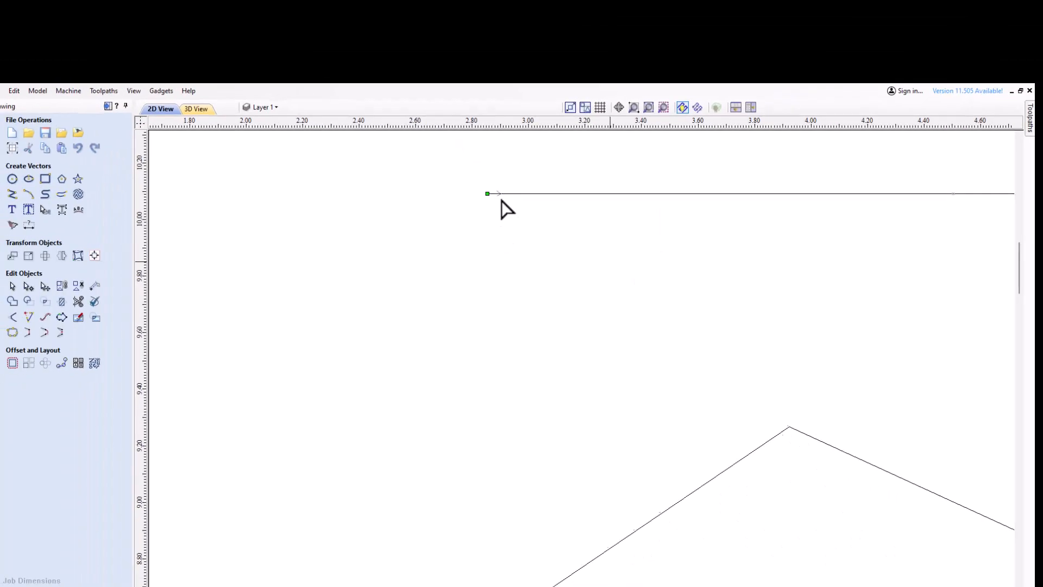
scroll(698, 244, "down", 3)
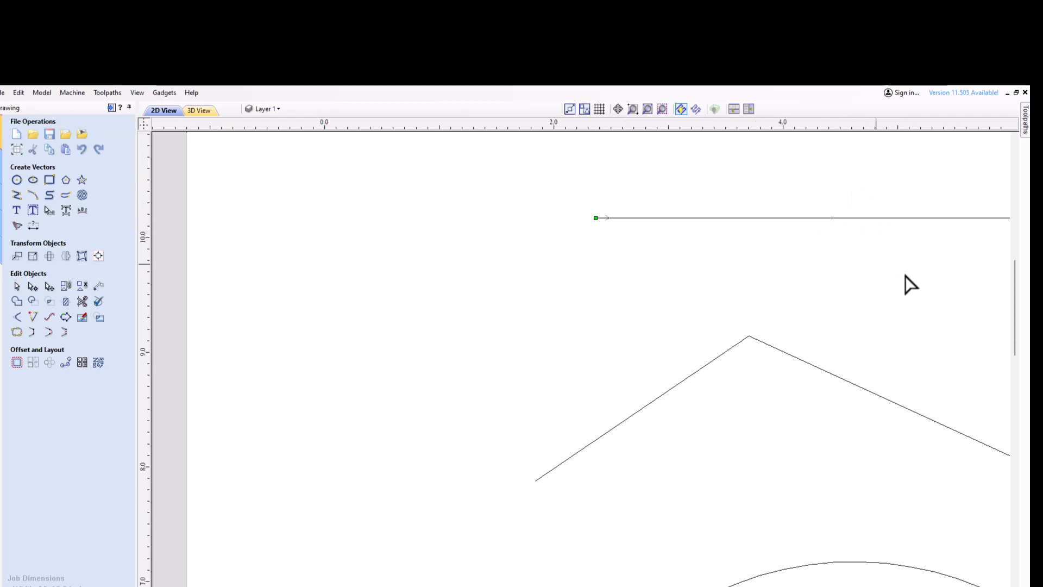
scroll(907, 284, "down", 2)
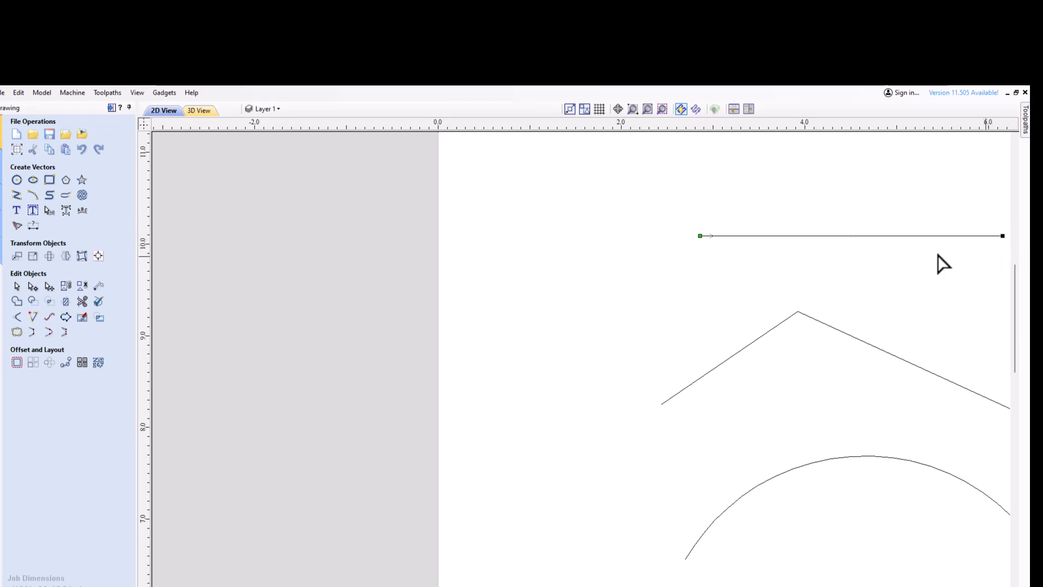
- Reverse the direction of the straight line and switch it back to its original direction
right_click(914, 235)
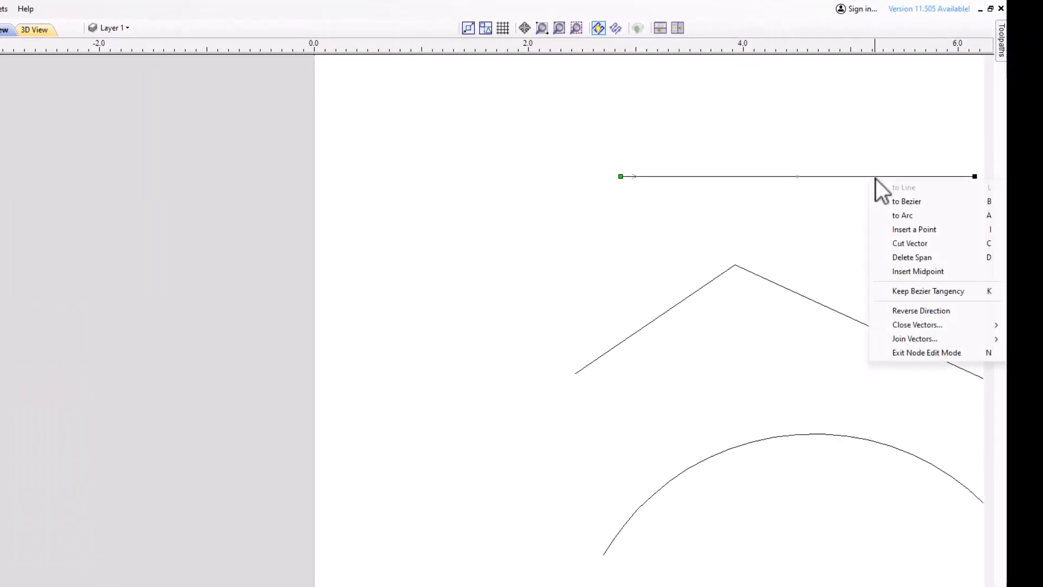
left_click(914, 312)
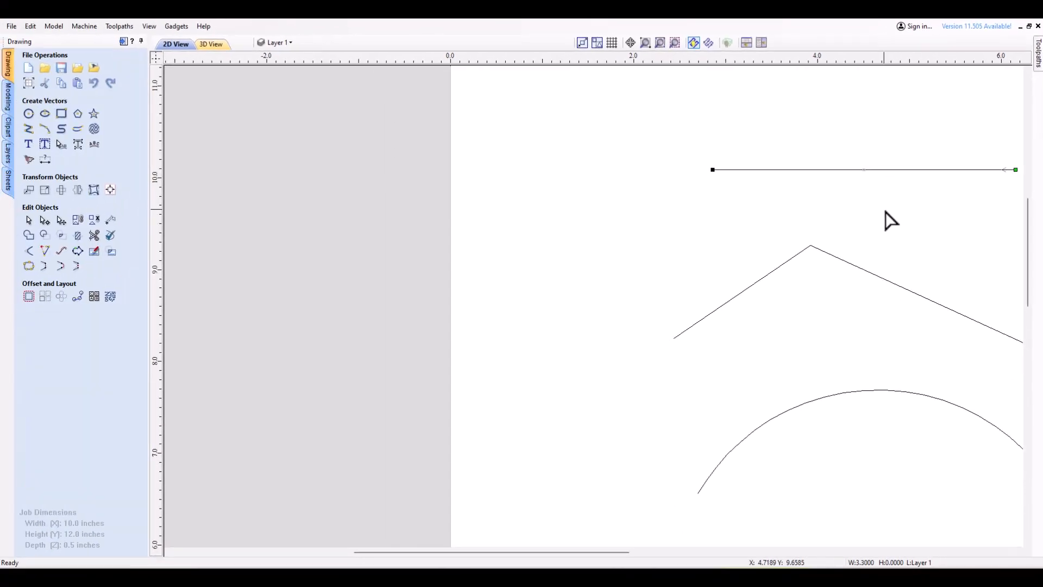
key("r")
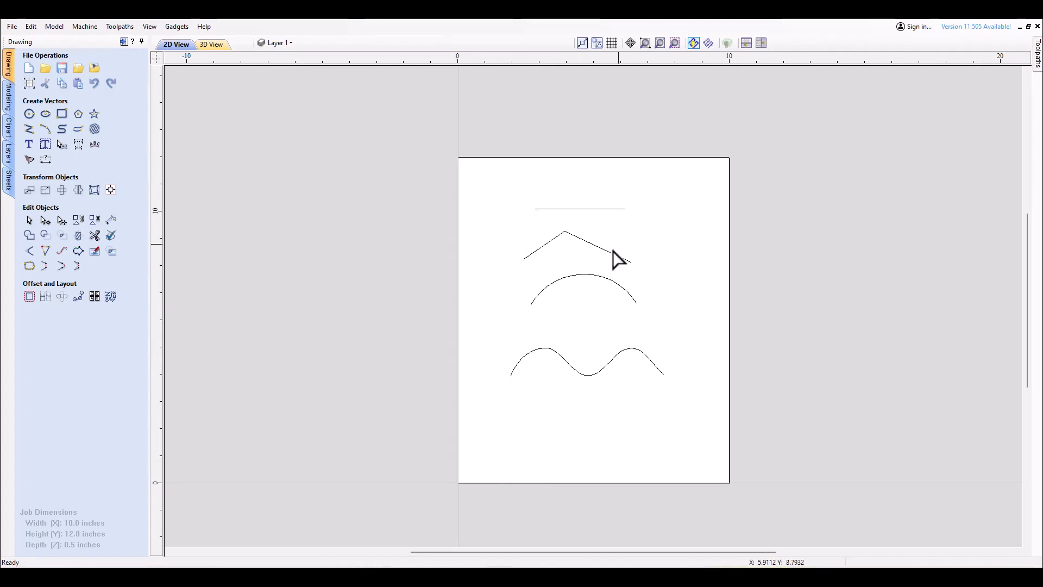
- Display the nodes of the straight line, the angled polyline and the wavy curve in turn
left_click(605, 209)
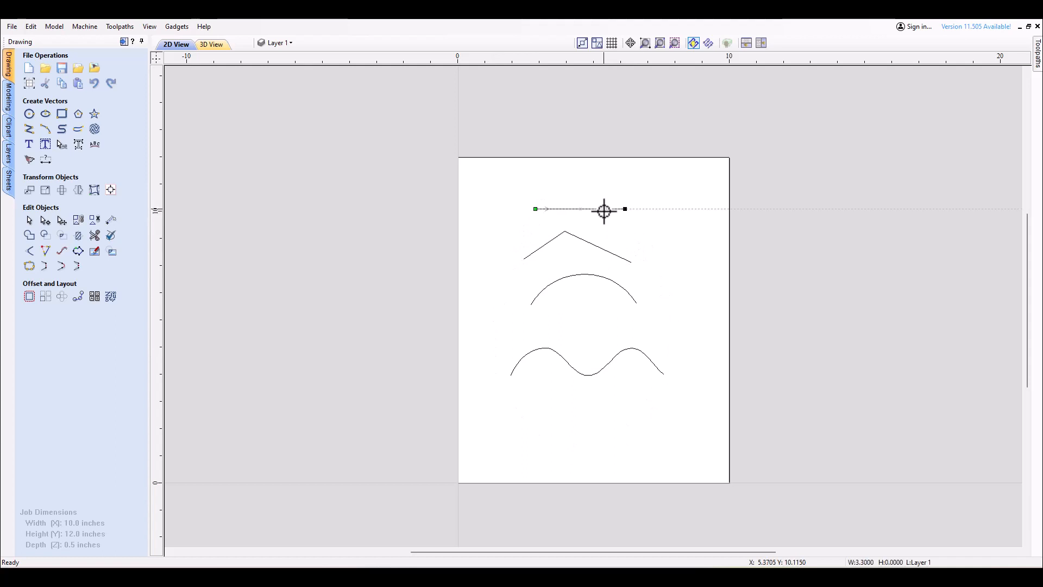
left_click(600, 248)
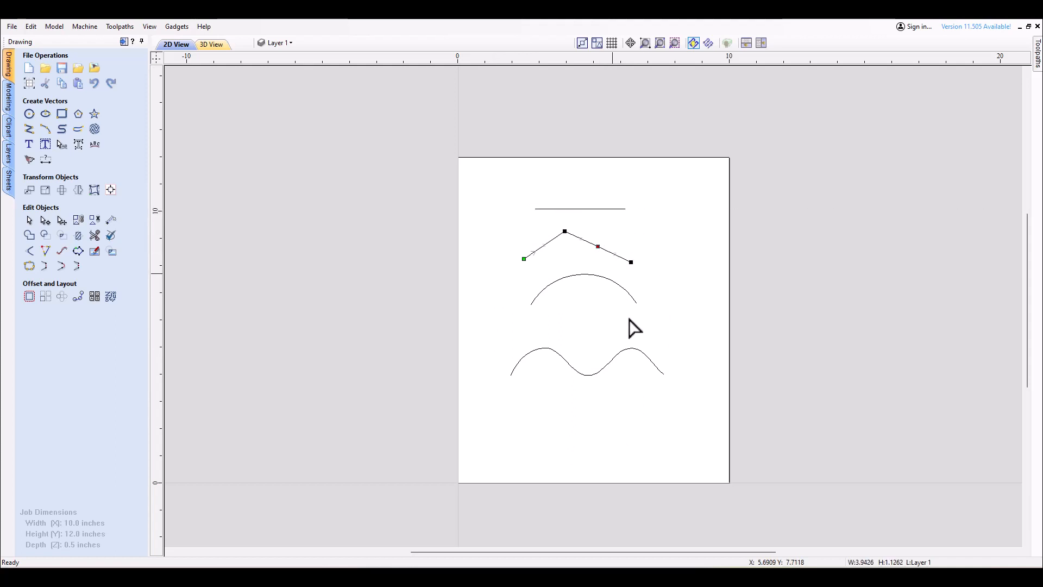
left_click(630, 350)
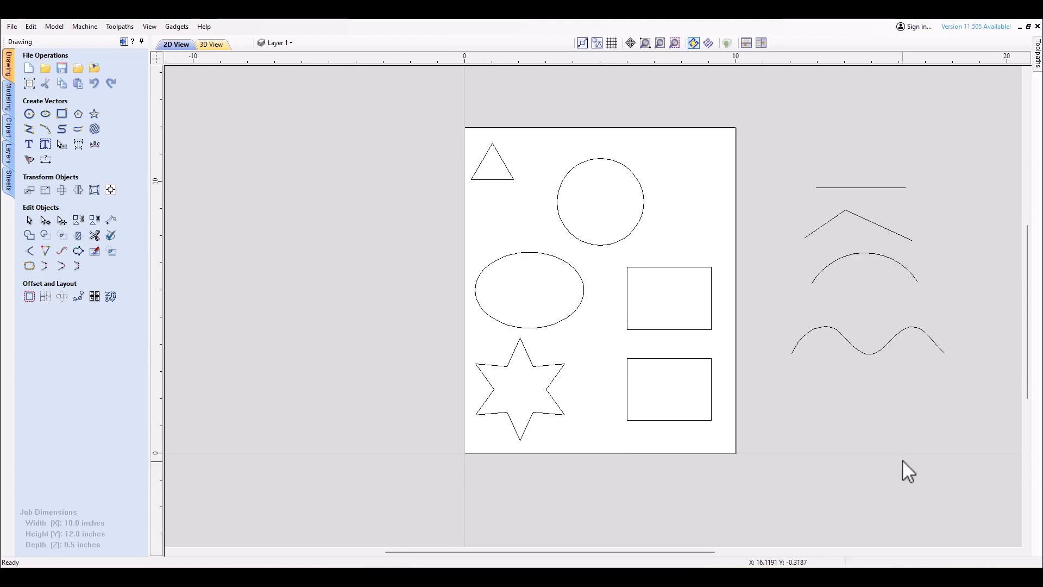
- Shift the triangle about 0.24 inches to the right and select the circle and the ellipse in turn
left_click(496, 180)
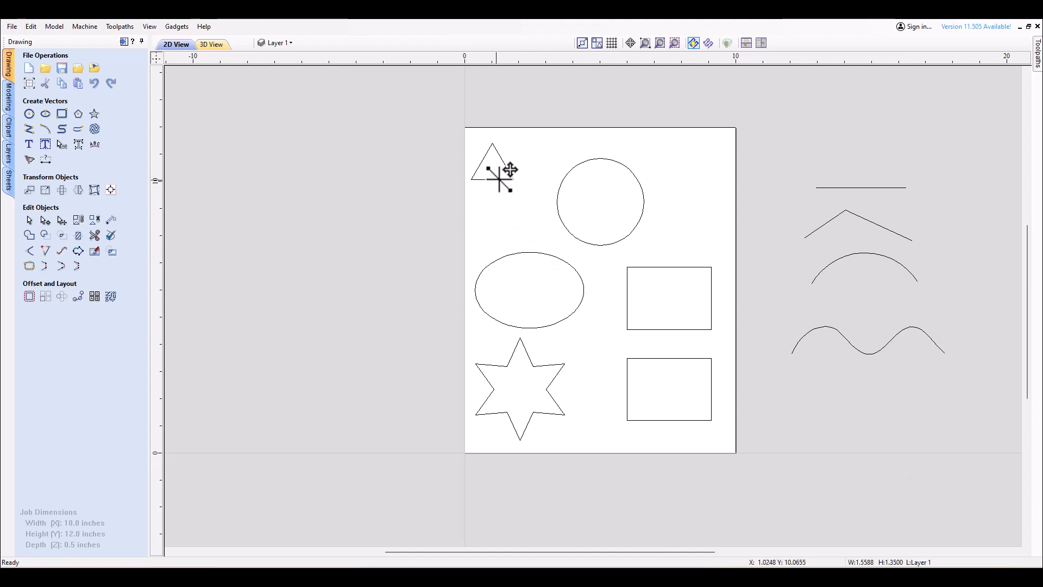
left_click_drag(497, 179, 503, 180)
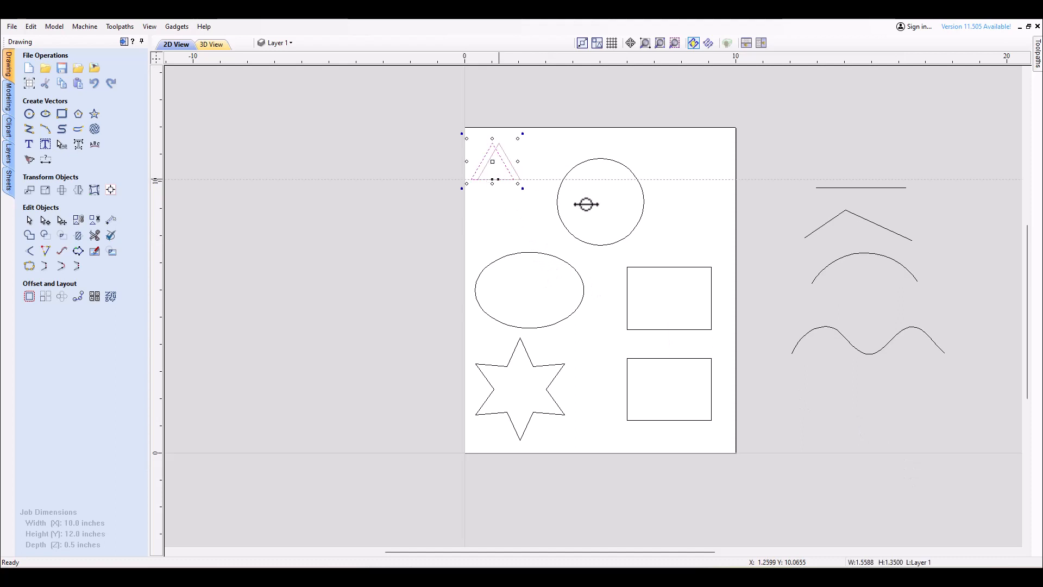
left_click(564, 226)
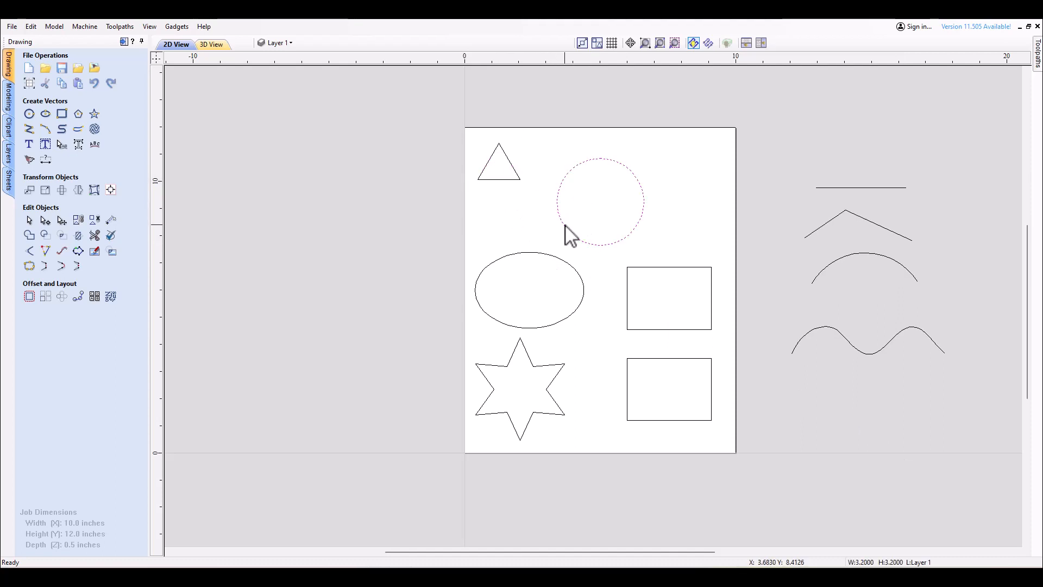
left_click(567, 271)
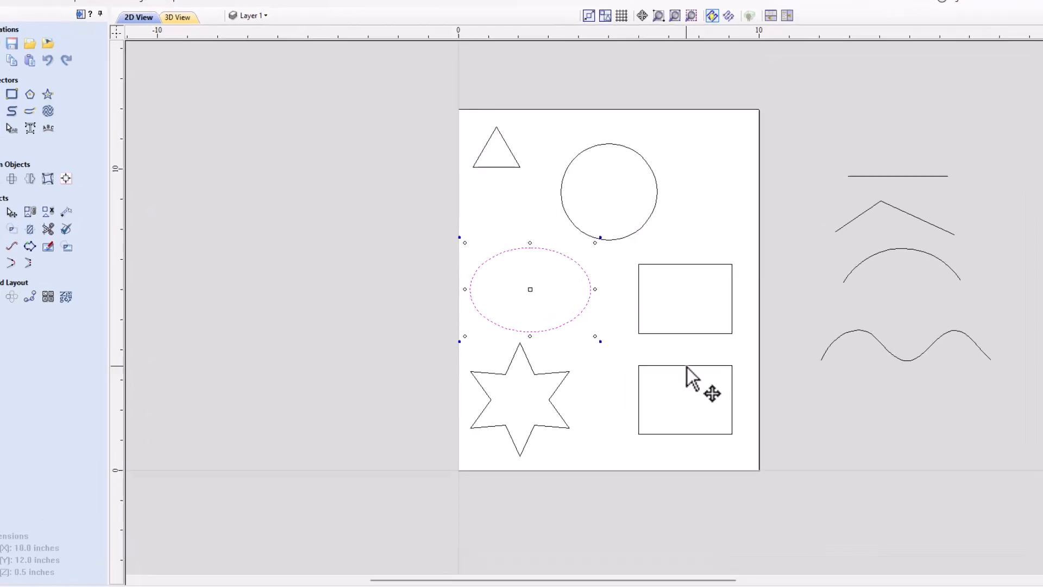
- Edit the nodes of the lower rectangle and pull its upper-right start node up and outward, away from the coincident end node
left_click(687, 366)
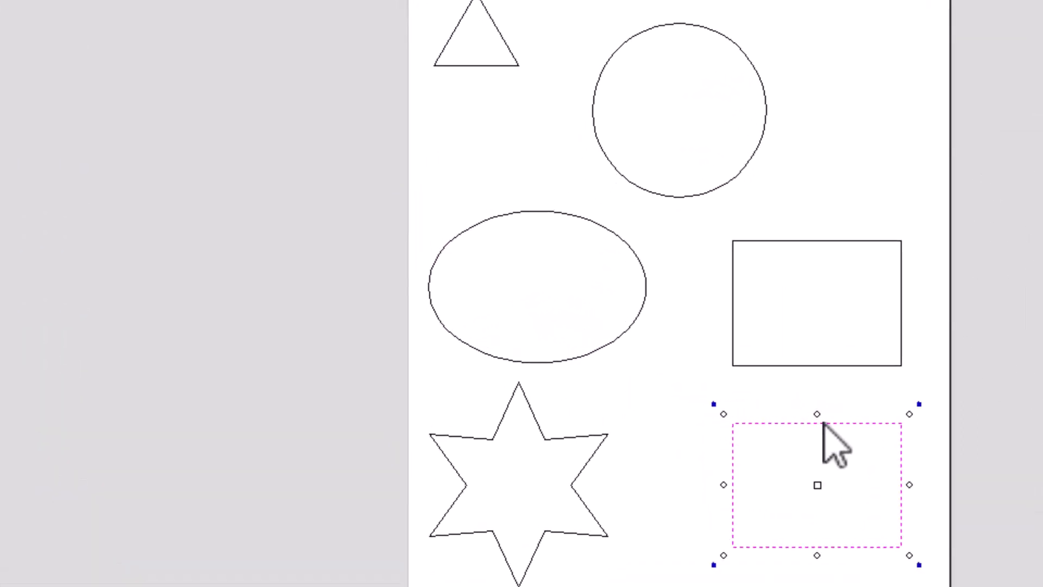
double_click(823, 424)
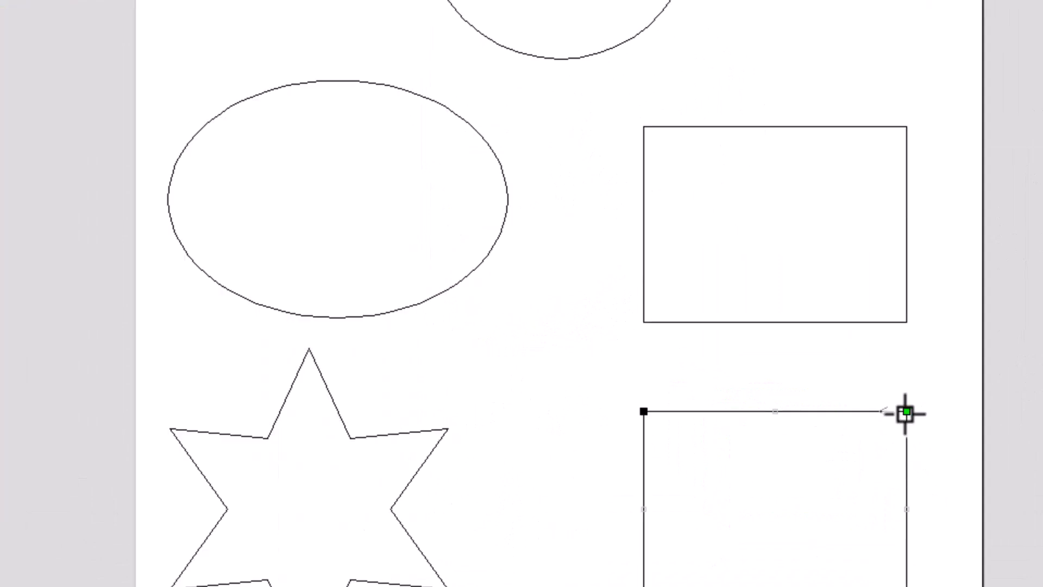
left_click_drag(905, 414, 932, 348)
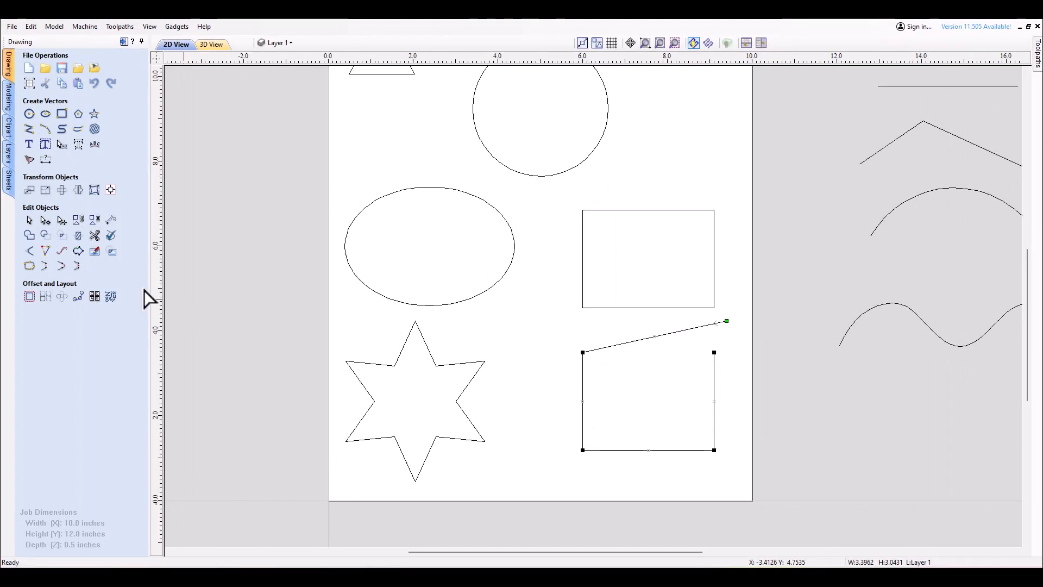
scroll(408, 274, "down", 5)
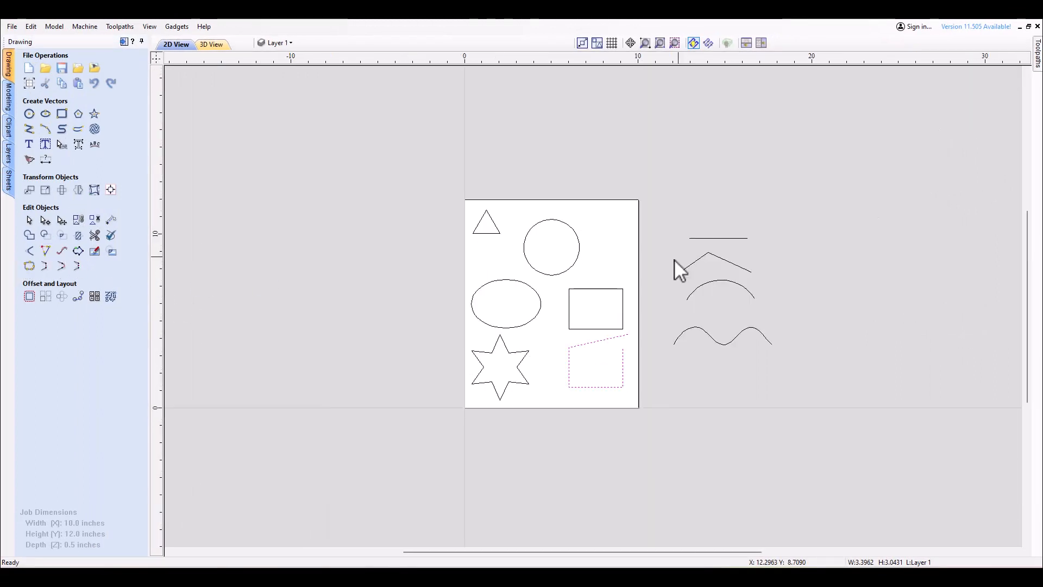
- Move the straight line from beside the sheet onto it, just above the circle near the sheet's upper edge
left_click(713, 239)
left_click(717, 239)
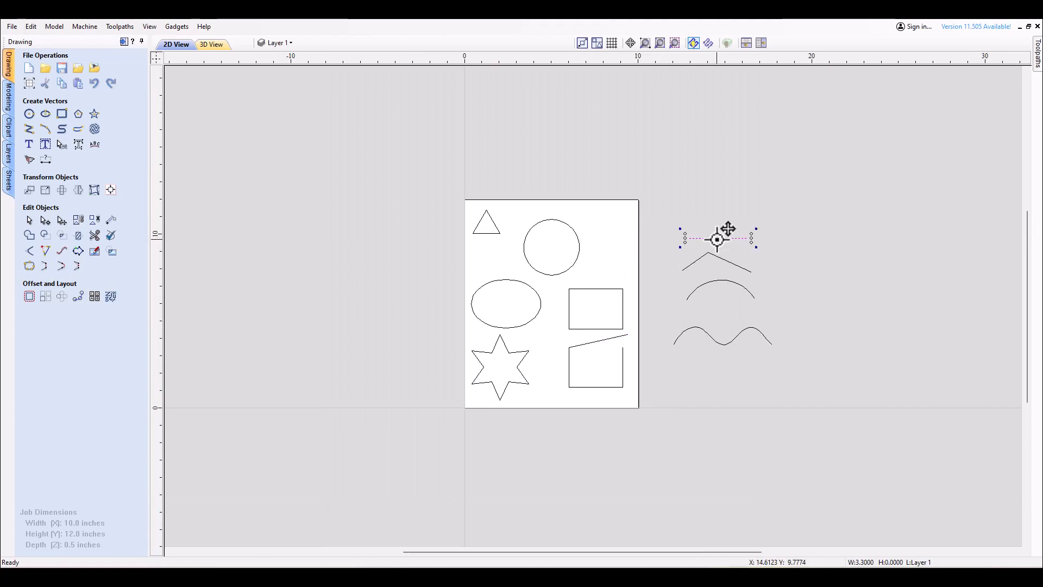
left_click(580, 258)
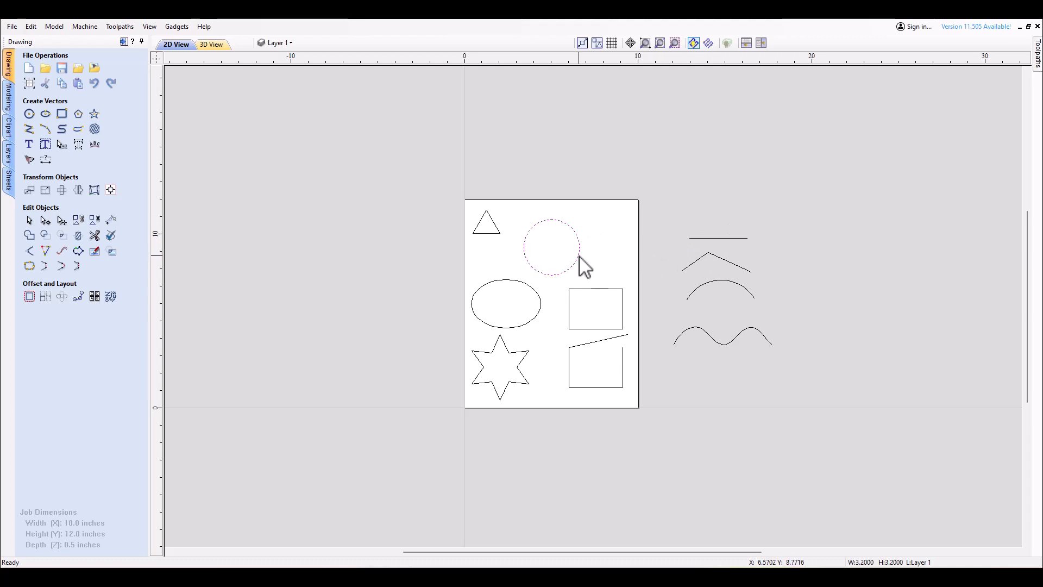
left_click(718, 239)
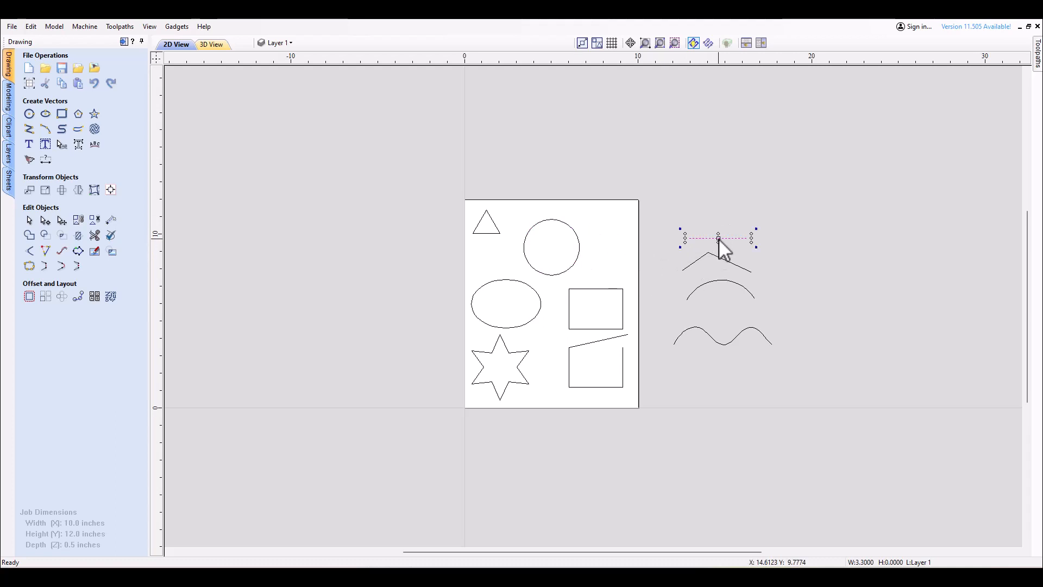
left_click_drag(718, 239, 585, 211)
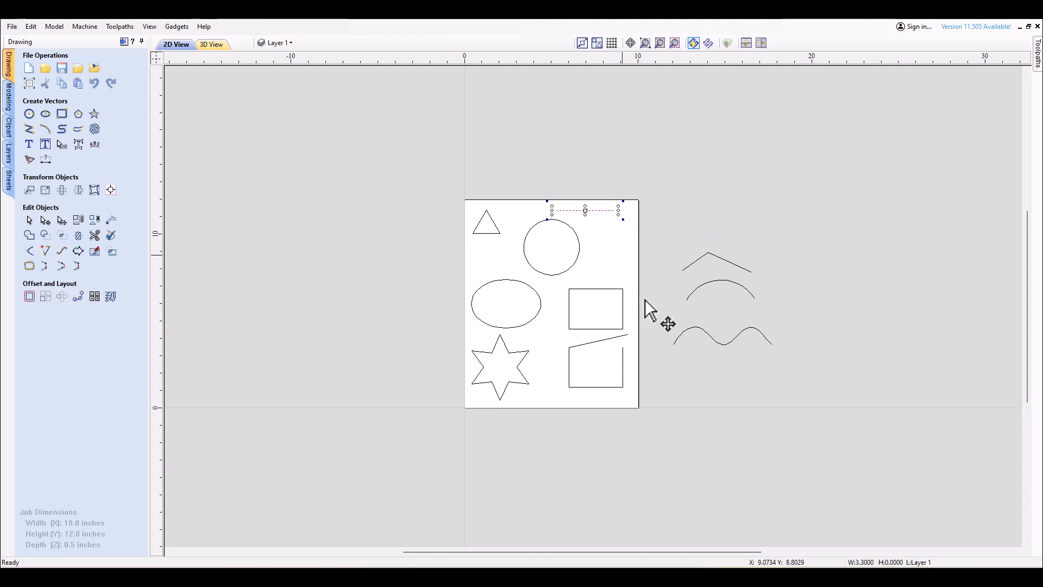
- Move the lower rectangle's displaced start node back onto its end node at the upper-right corner and close the vector
left_click(612, 338)
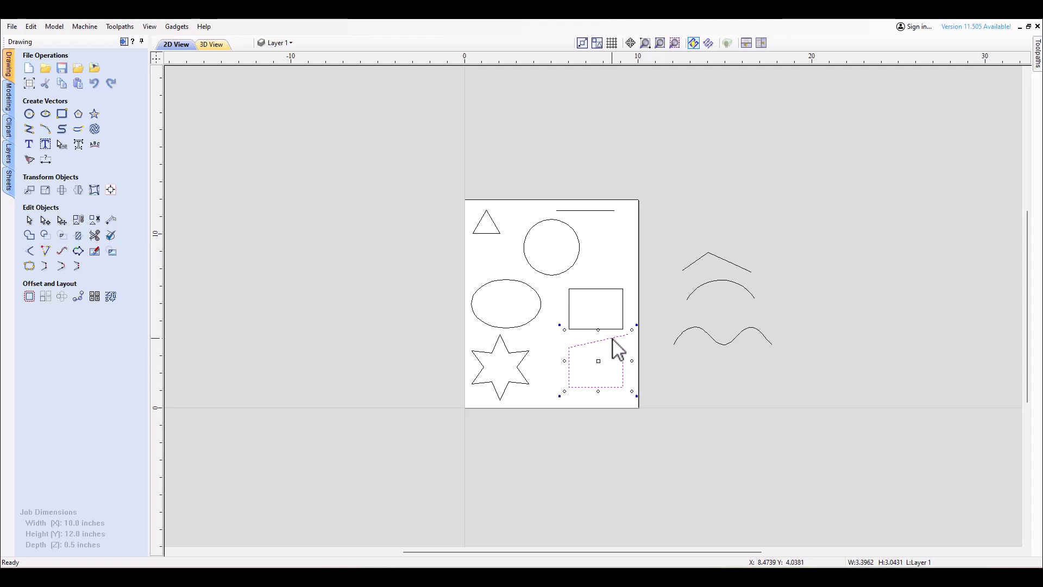
double_click(612, 338)
left_click_drag(628, 336, 623, 348)
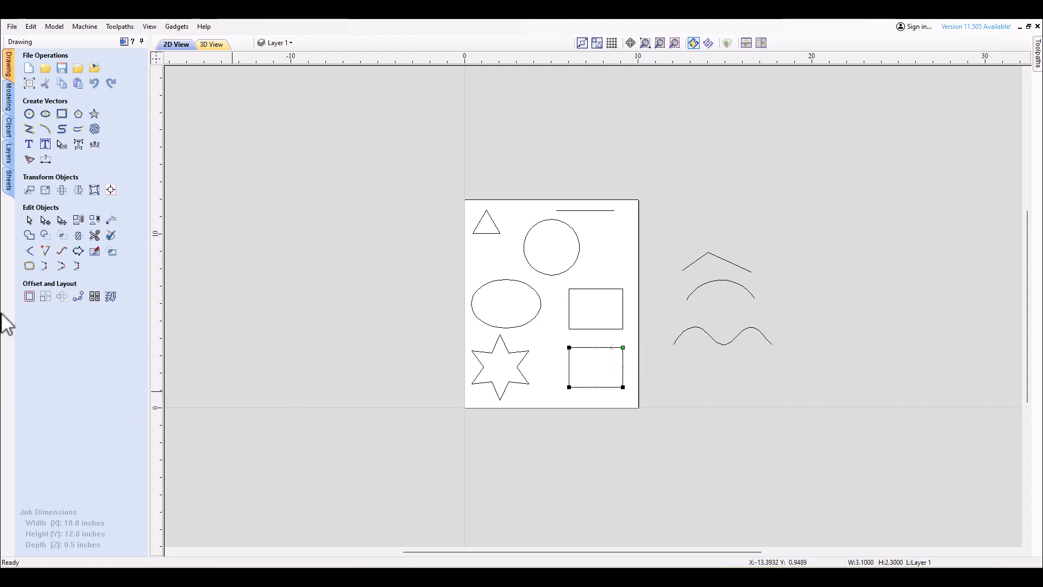
left_click(46, 269)
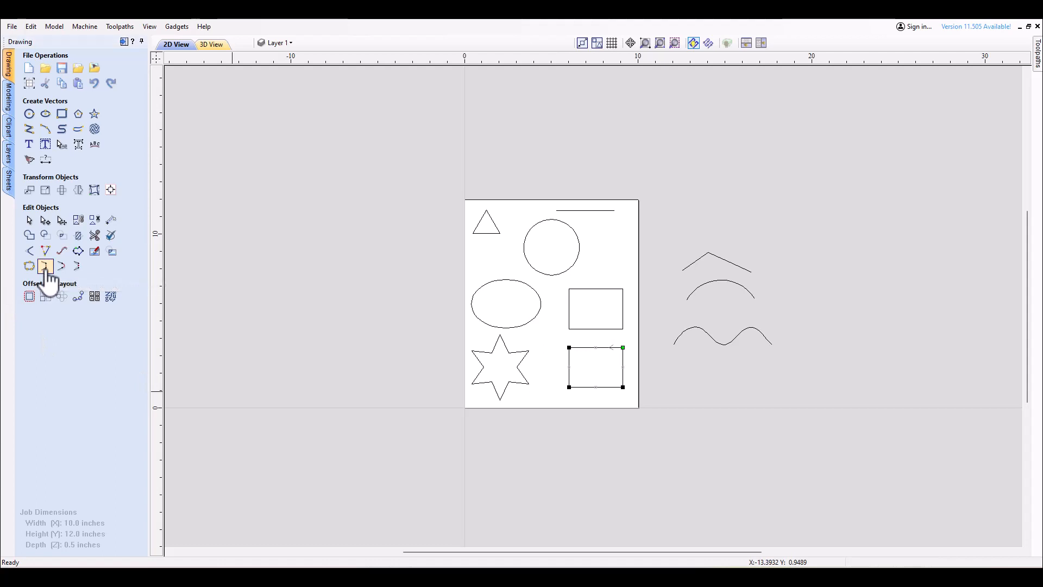
left_click(582, 399)
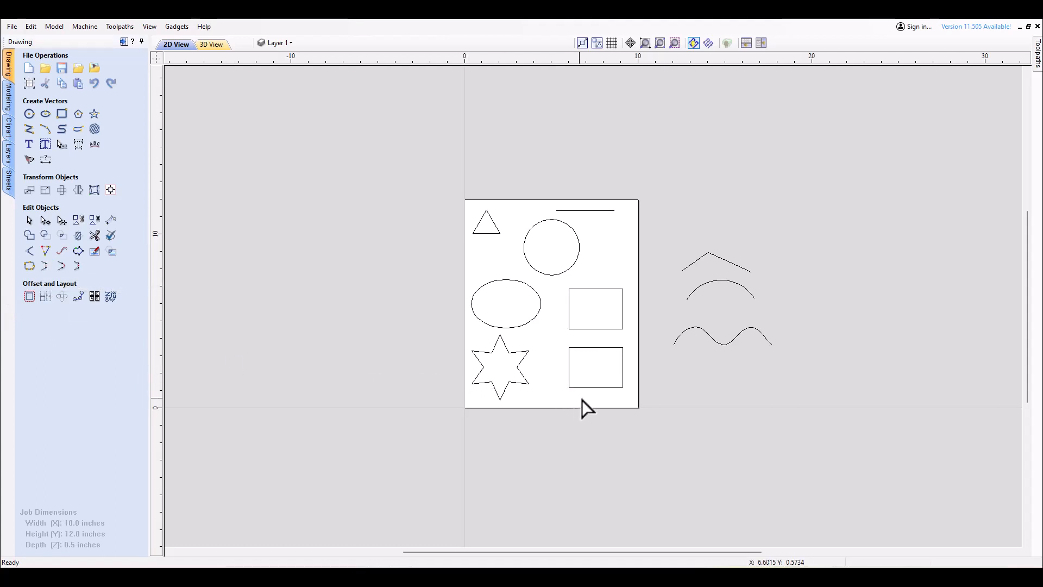
- Try moving the closed lower rectangle's upper-right node up to the upper rectangle's lower-right corner, and undo the move
left_click(591, 389)
left_click(624, 349)
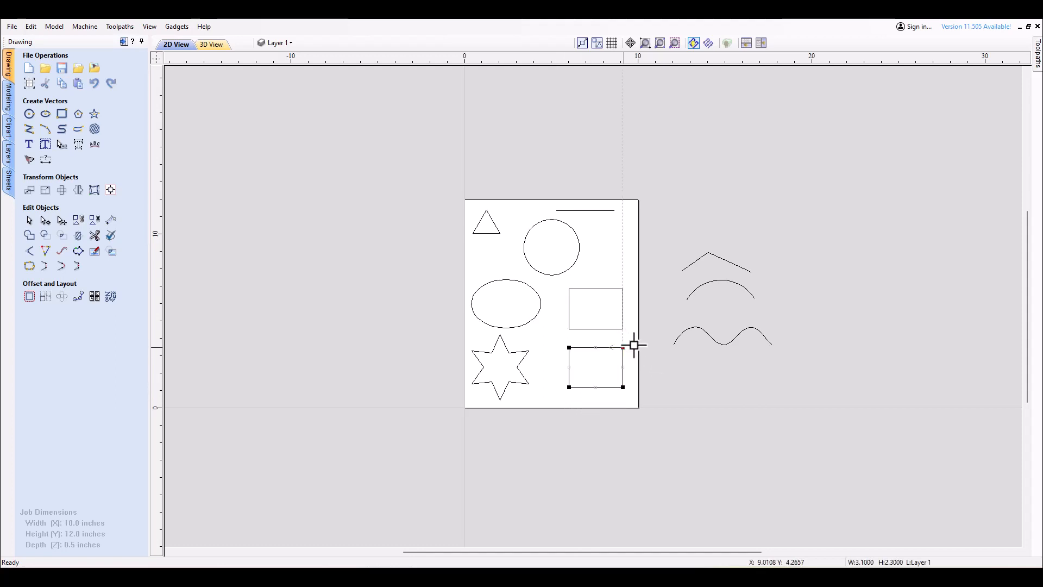
left_click_drag(622, 347, 623, 329)
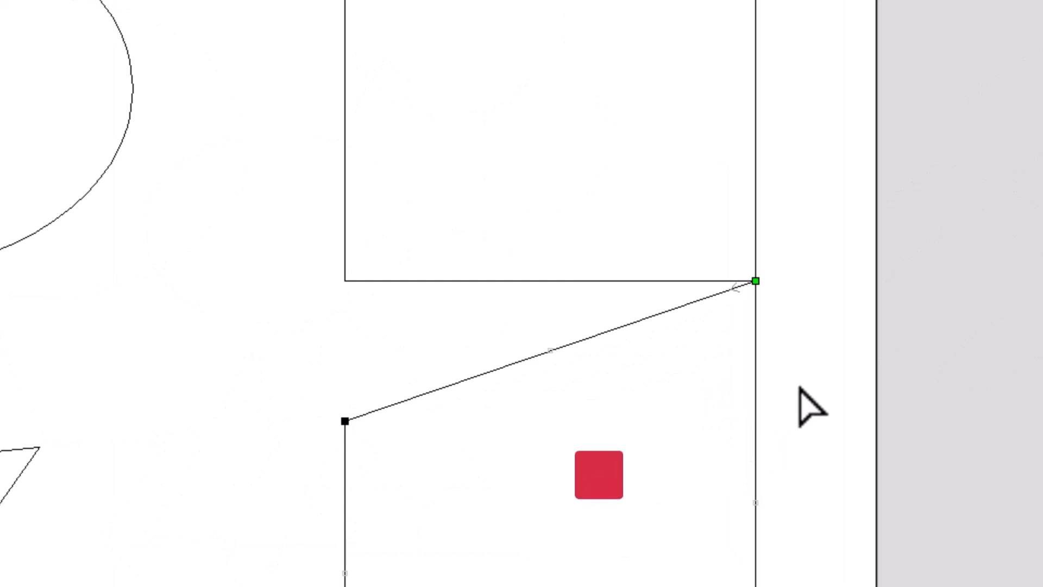
key("ctrl+z")
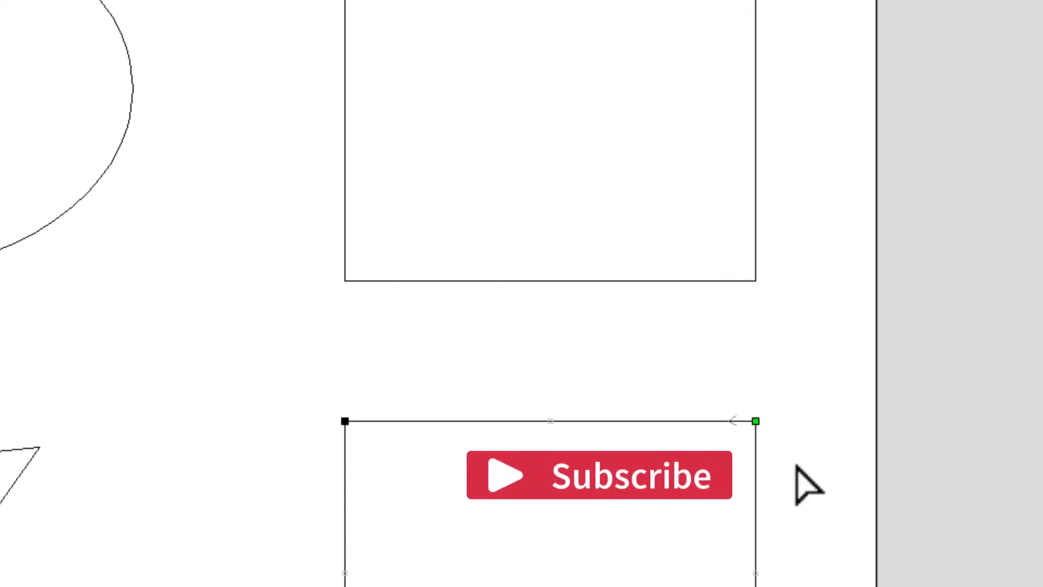